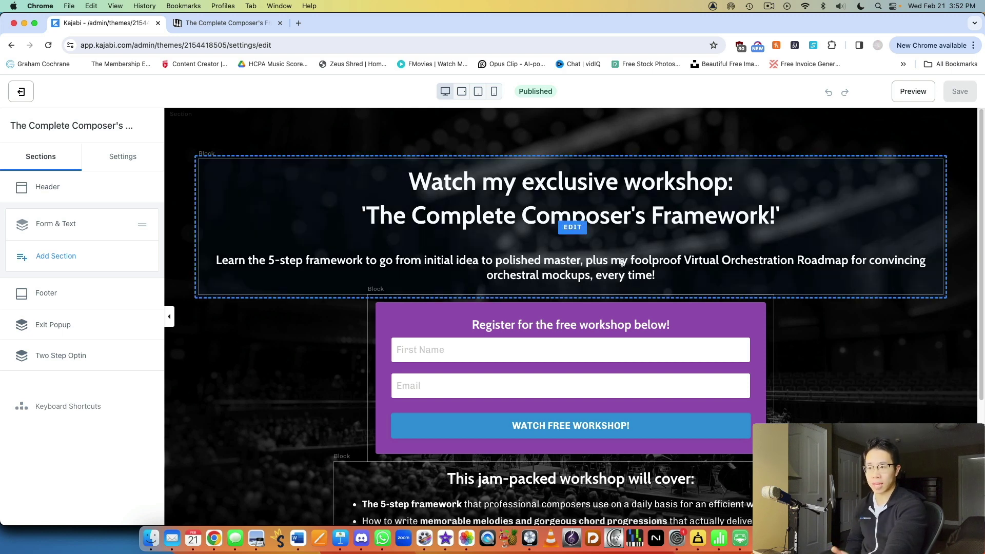
# Step: Open the registration form block's settings and check the Form dropdown, keeping the same form selected
pyautogui.scroll(-1, 495, 345)
pyautogui.scroll(-2, 538, 359)
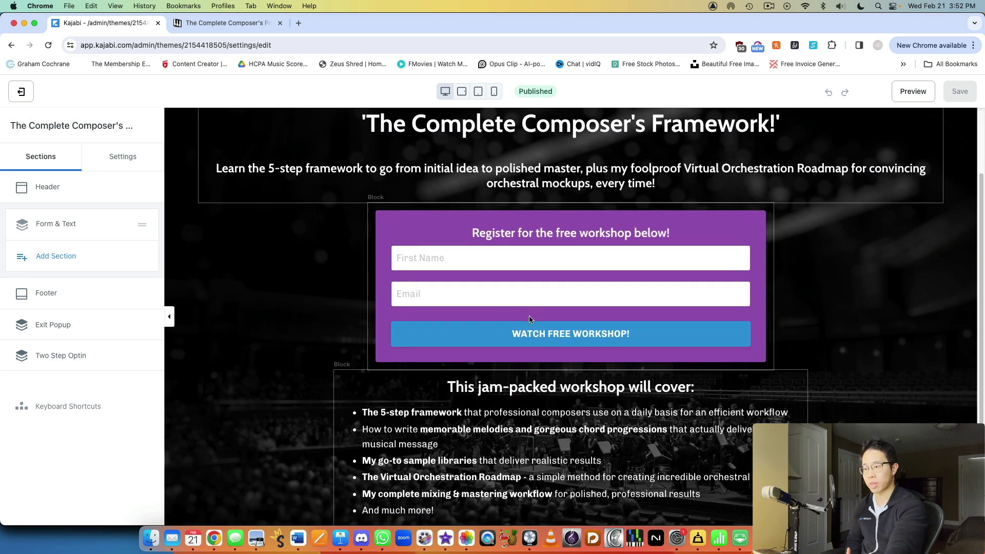
pyautogui.scroll(-2, 588, 367)
pyautogui.scroll(5, 744, 338)
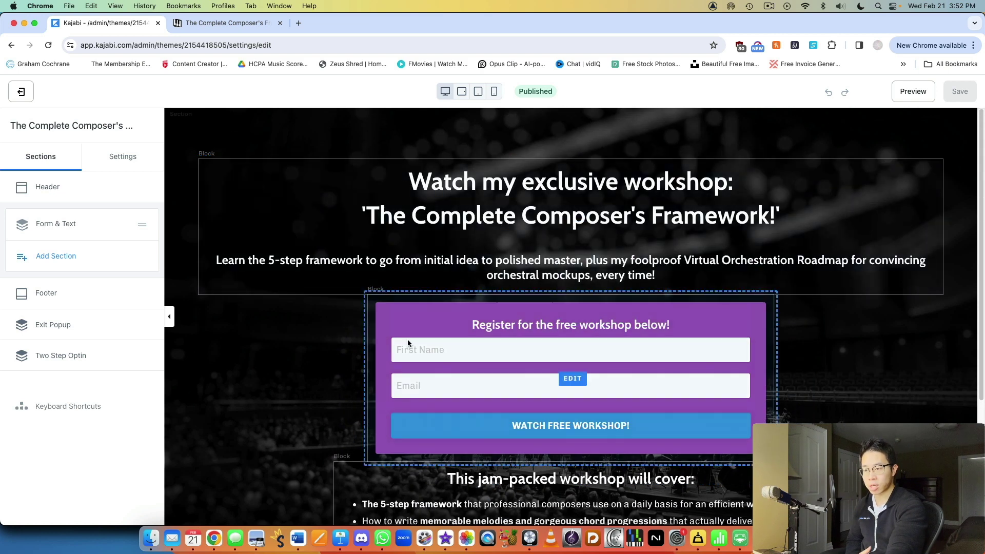
pyautogui.scroll(-2, 670, 348)
pyautogui.scroll(-1, 670, 348)
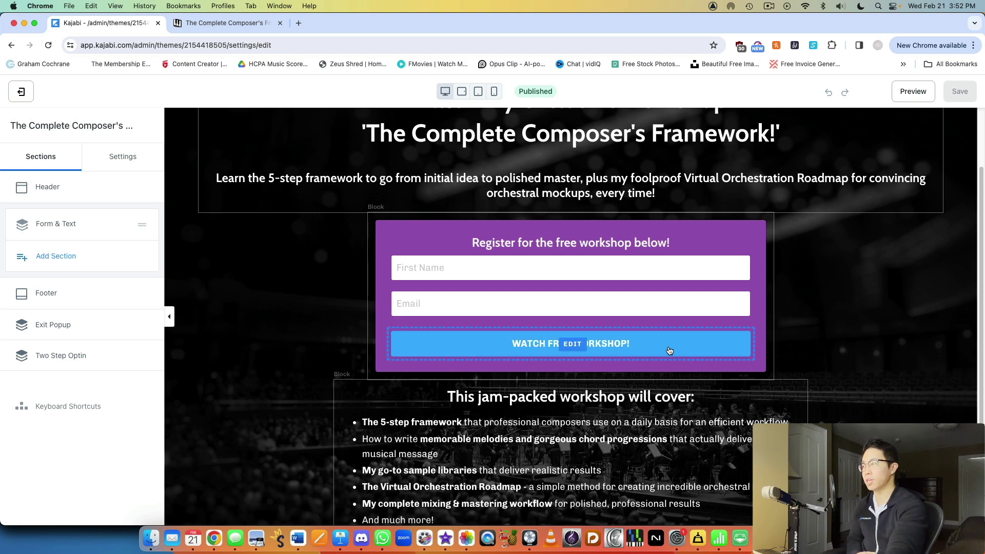
pyautogui.click(670, 350)
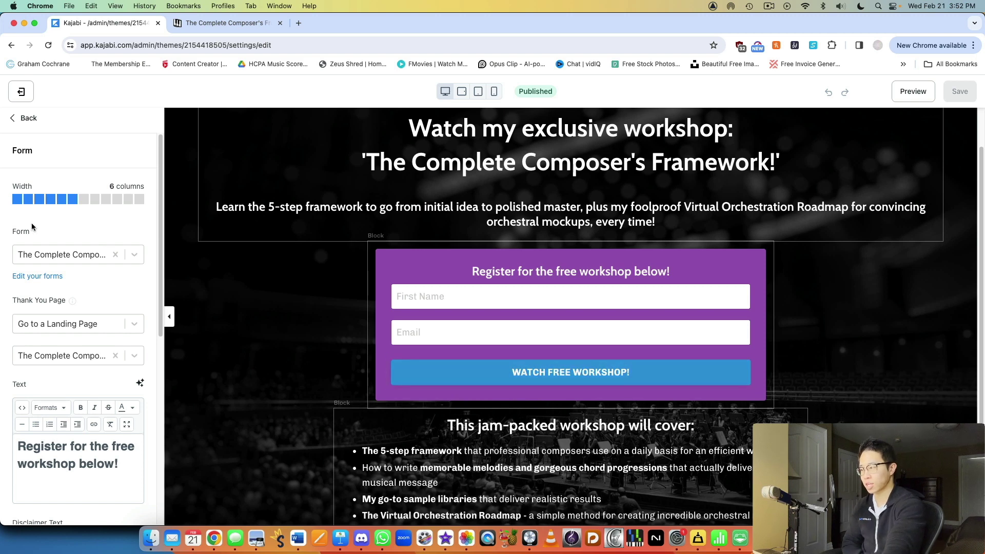
pyautogui.click(56, 257)
pyautogui.click(89, 231)
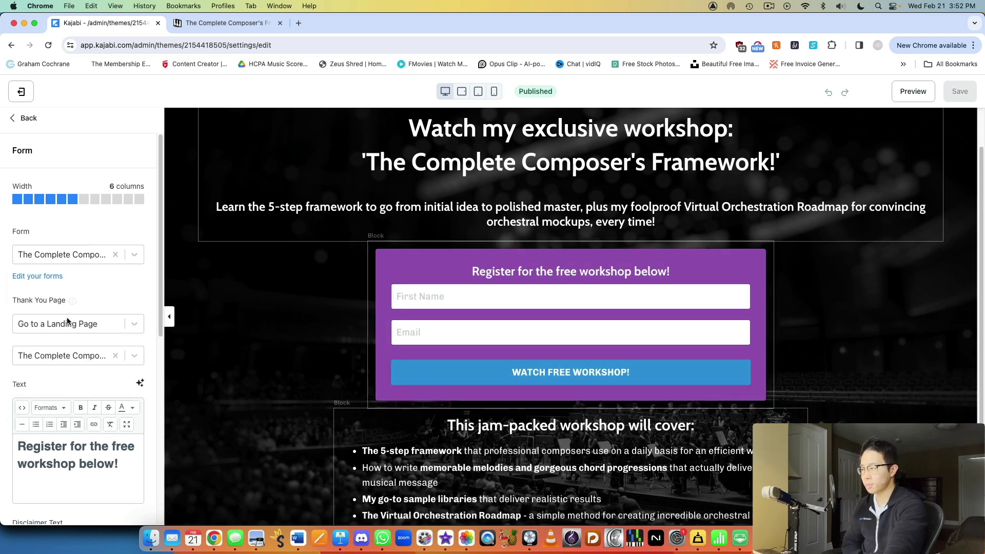
# Step: Expand the submit Button settings, confirm the landing-page Thank You Page, and view the live workshop page
pyautogui.scroll(-4, 106, 297)
pyautogui.scroll(-3, 105, 296)
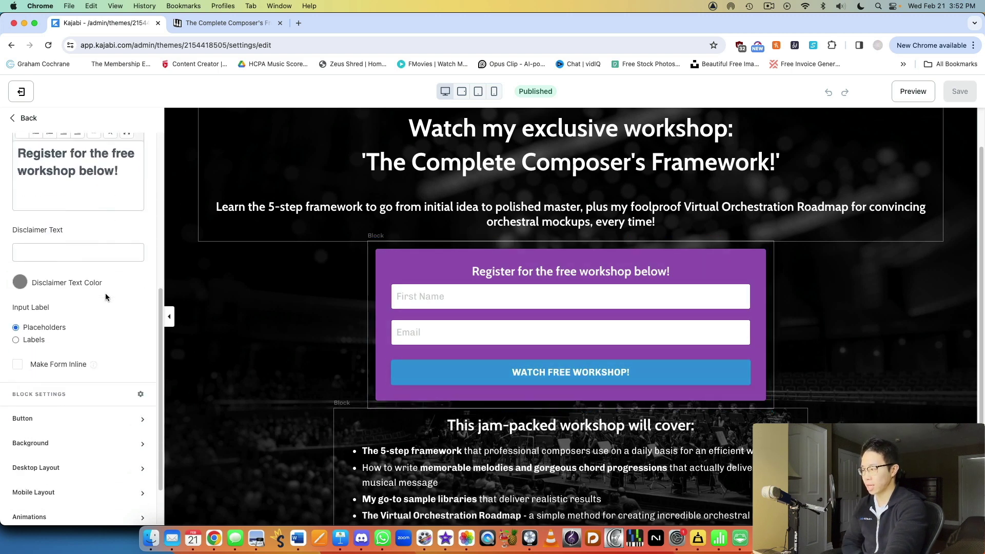
pyautogui.click(31, 358)
pyautogui.scroll(-5, 57, 344)
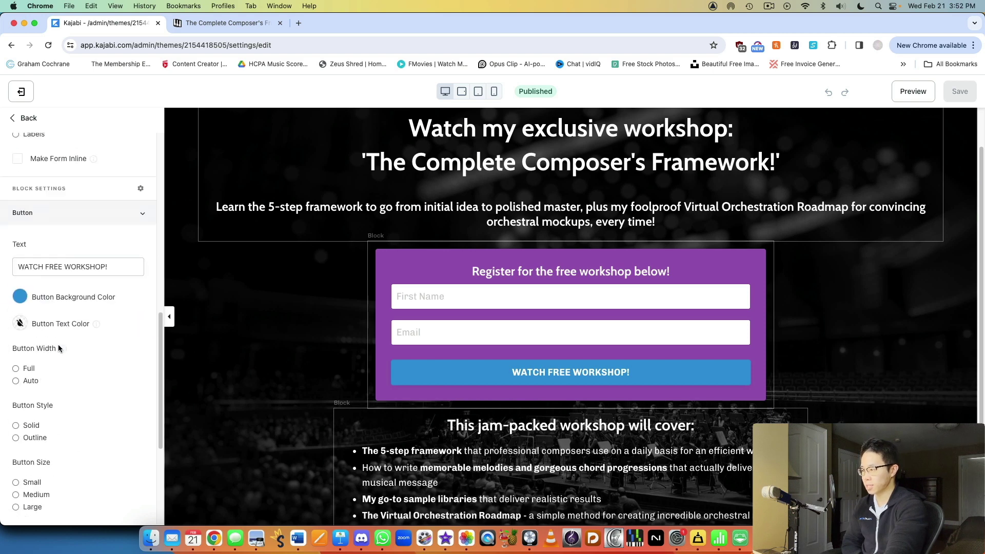
pyautogui.scroll(-1, 57, 344)
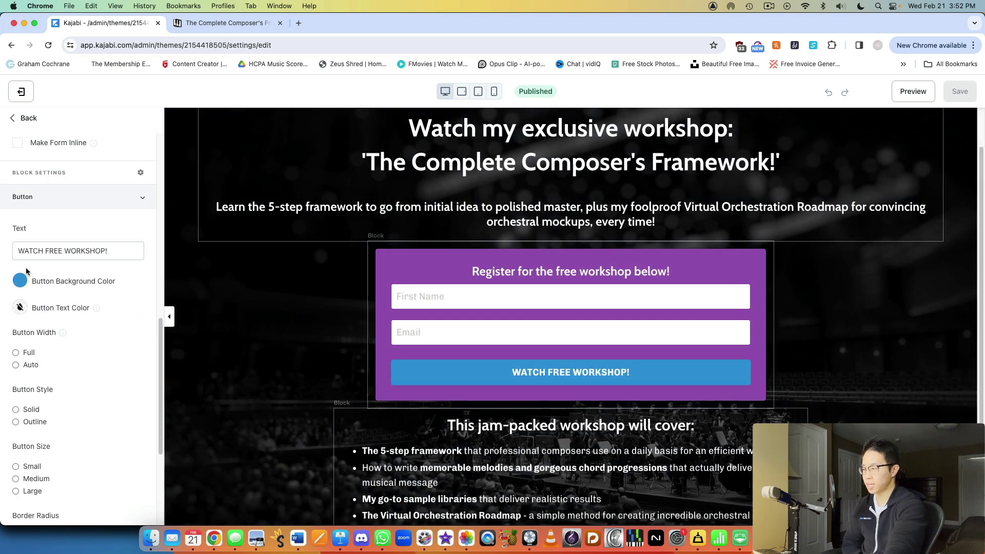
pyautogui.scroll(-3, 65, 317)
pyautogui.scroll(-3, 65, 313)
pyautogui.scroll(-2, 67, 318)
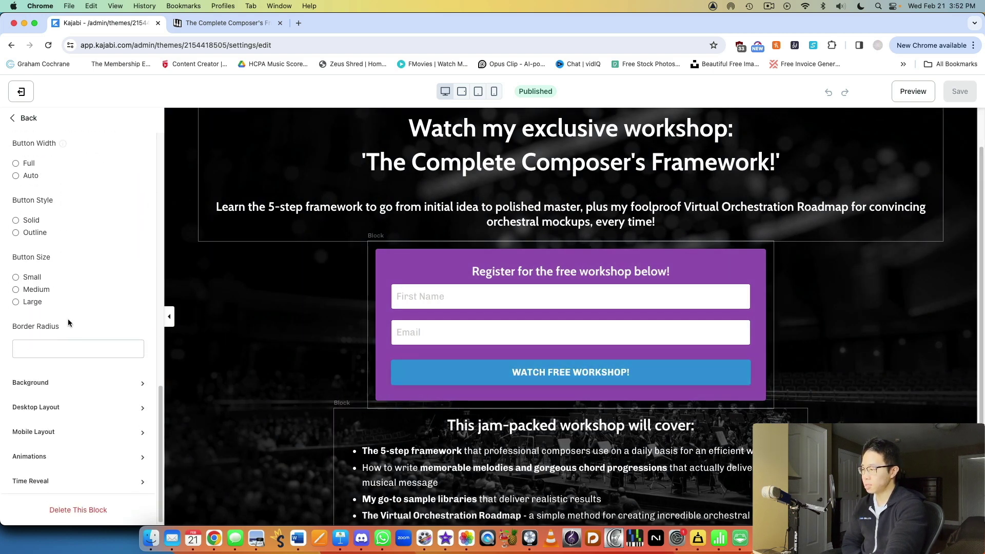
pyautogui.scroll(12, 69, 321)
pyautogui.scroll(5, 68, 318)
pyautogui.scroll(5, 68, 319)
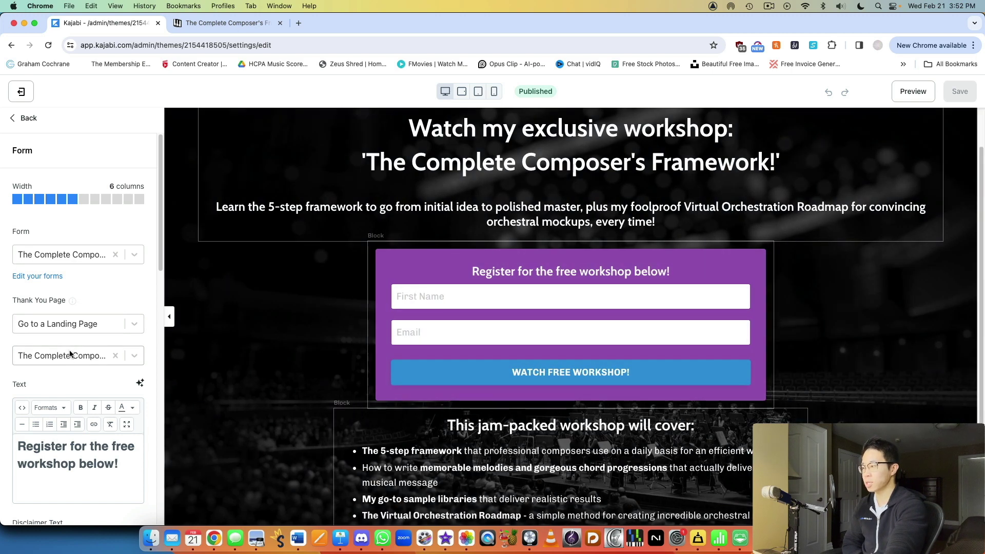
pyautogui.click(221, 23)
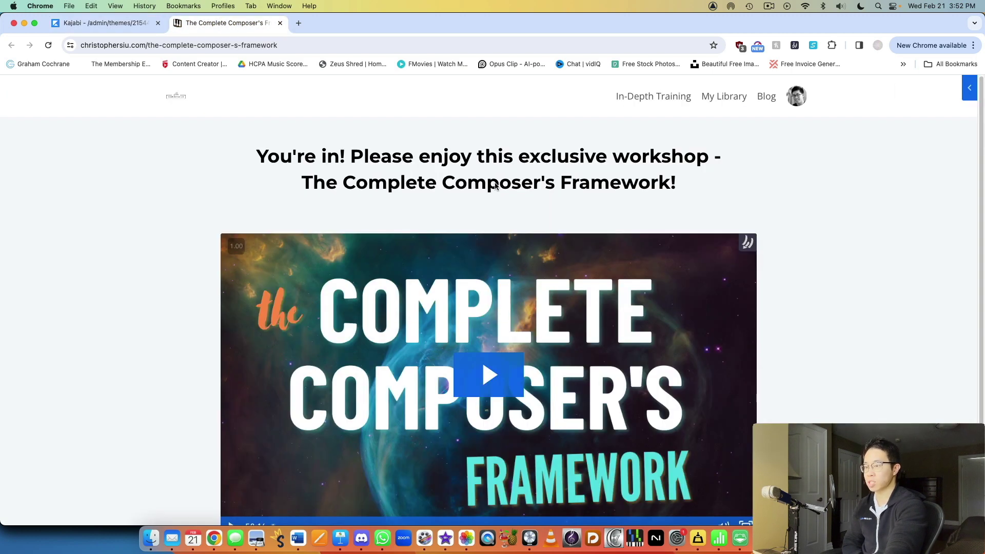
pyautogui.scroll(-2, 608, 203)
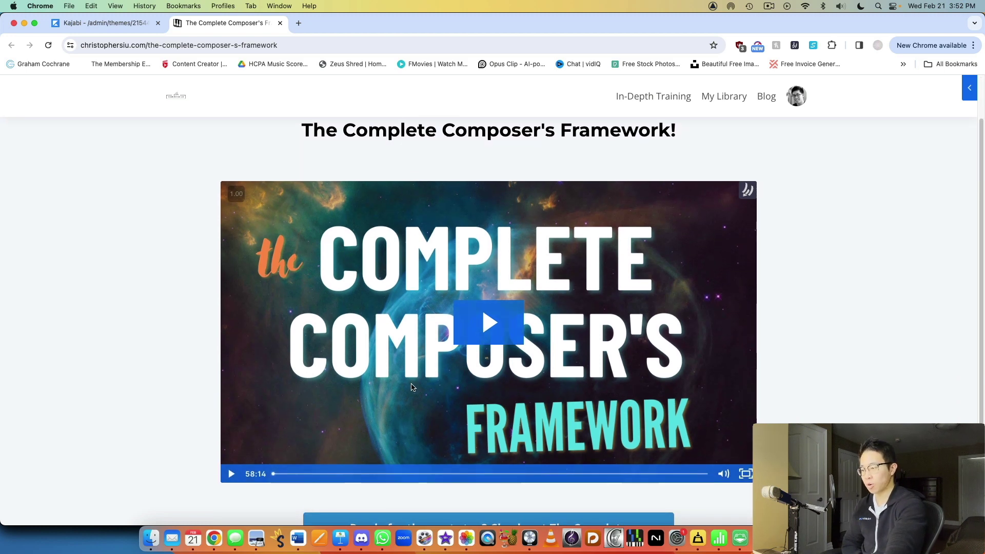
pyautogui.scroll(-1, 242, 456)
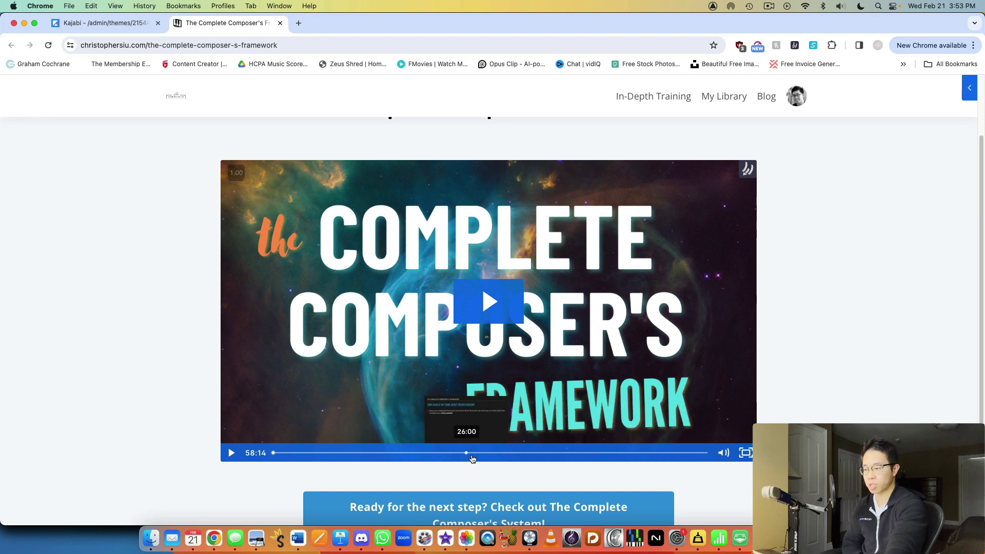
pyautogui.scroll(2, 515, 359)
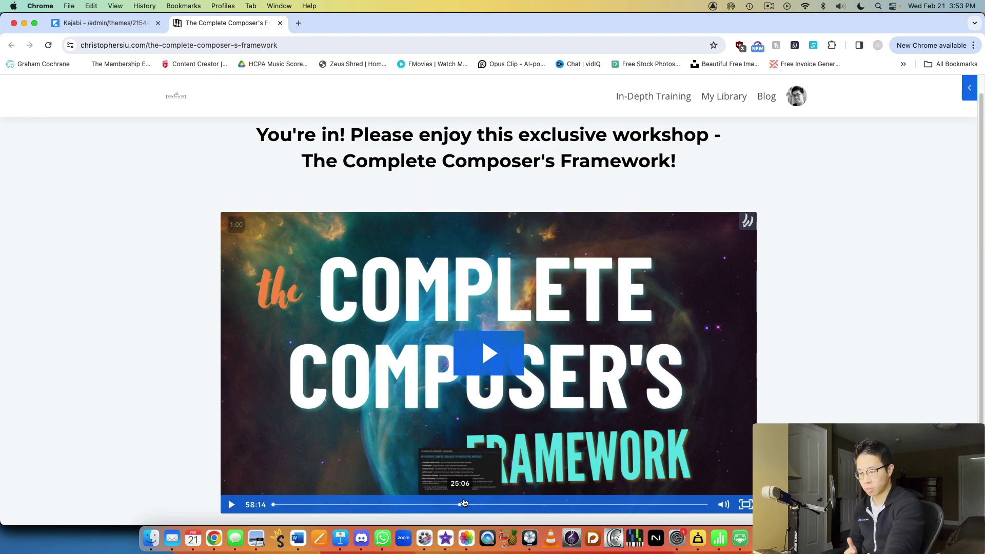
pyautogui.scroll(-3, 634, 357)
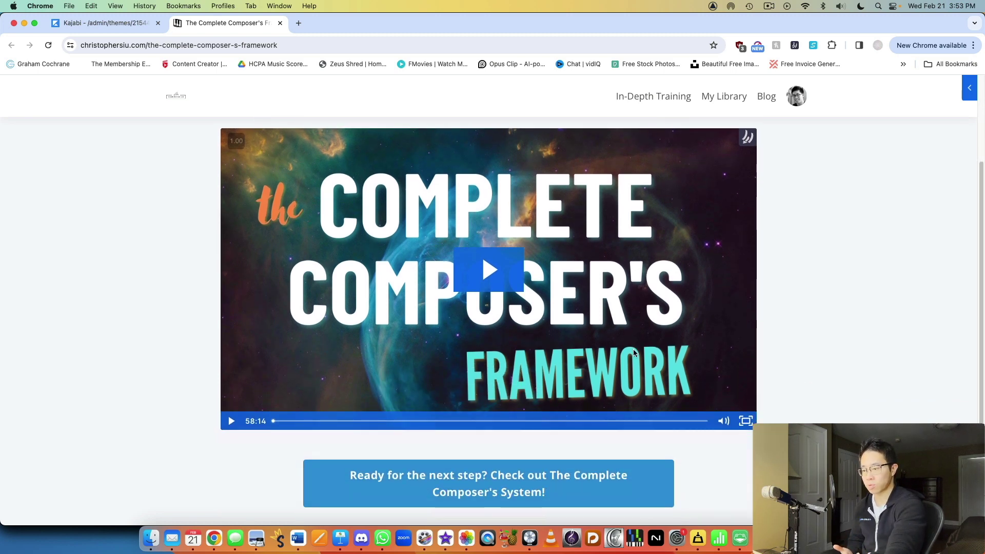
pyautogui.scroll(3, 546, 333)
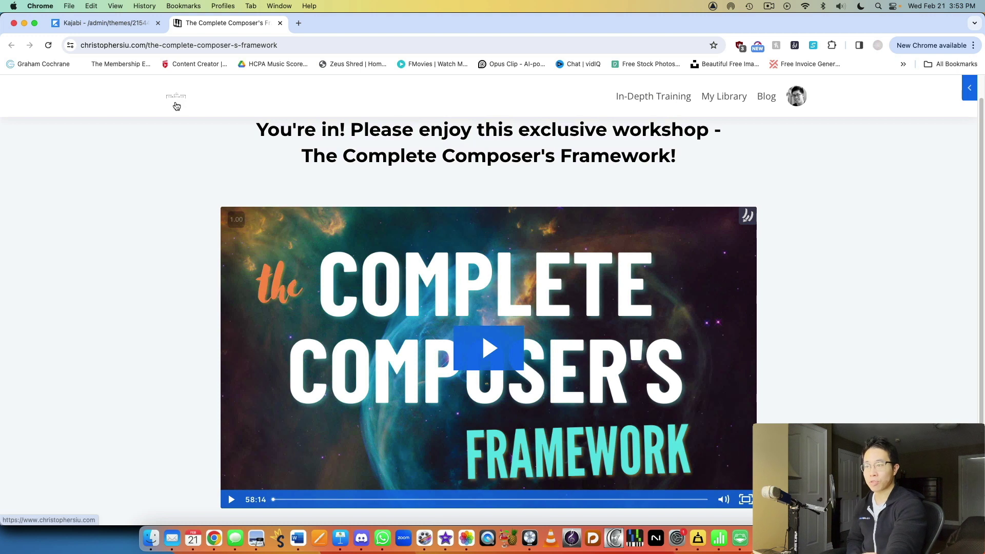
pyautogui.scroll(-3, 406, 277)
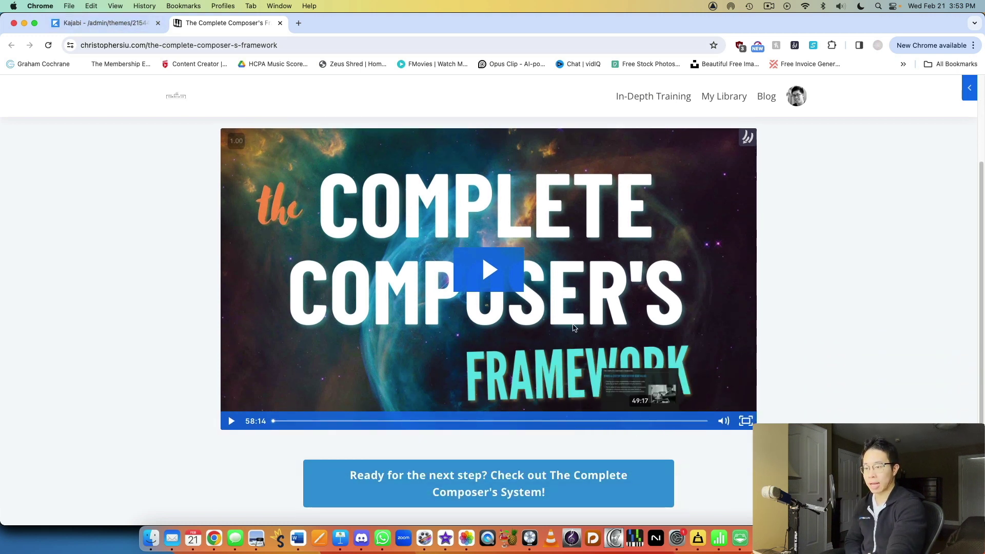
pyautogui.click(451, 470)
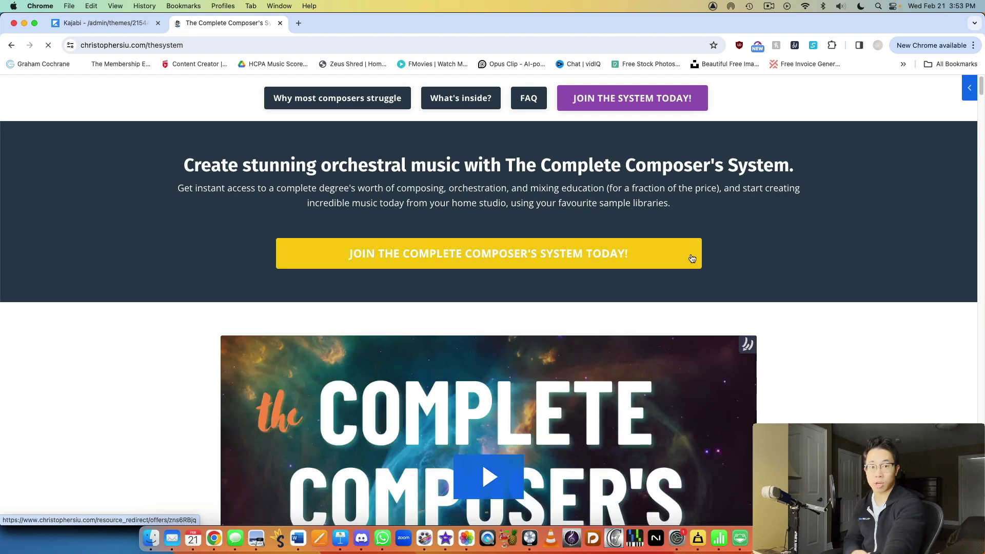
# Step: Scroll the sales page to a JOIN button and open The Complete Composer's System $497.00 USD checkout
pyautogui.scroll(-1, 499, 213)
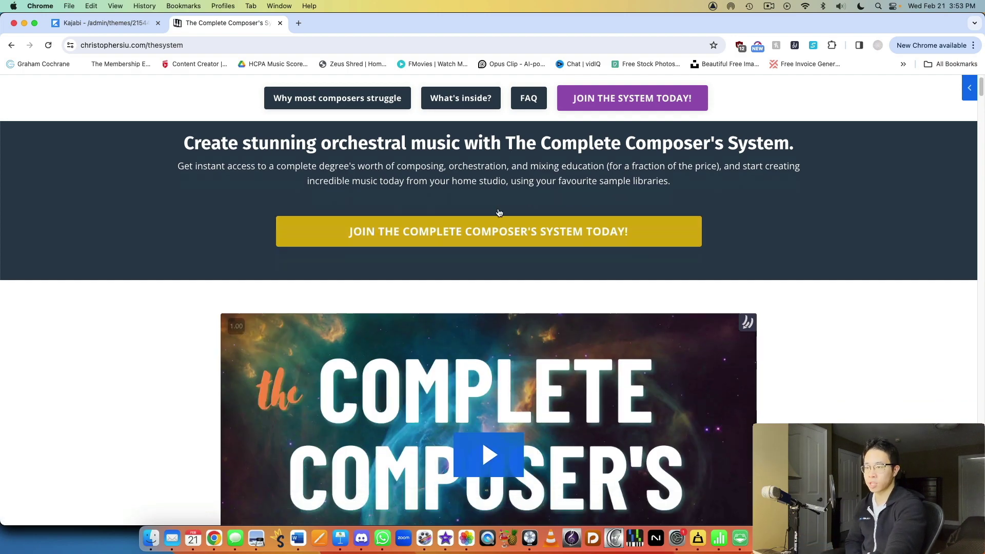
pyautogui.scroll(-10, 499, 212)
pyautogui.scroll(-10, 506, 206)
pyautogui.scroll(-10, 510, 216)
pyautogui.scroll(-10, 517, 222)
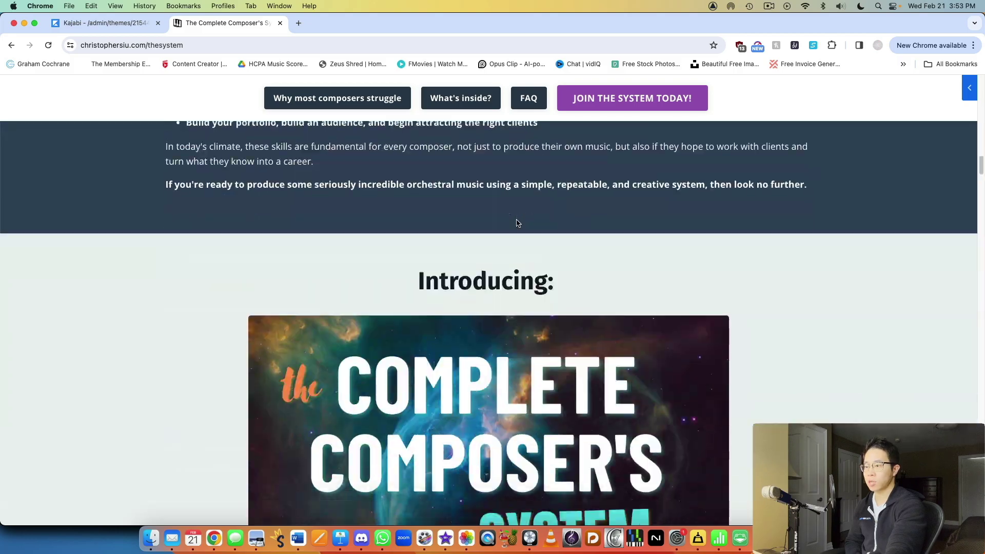
pyautogui.scroll(-10, 517, 223)
pyautogui.scroll(-10, 518, 222)
pyautogui.scroll(-10, 517, 223)
pyautogui.scroll(-10, 517, 224)
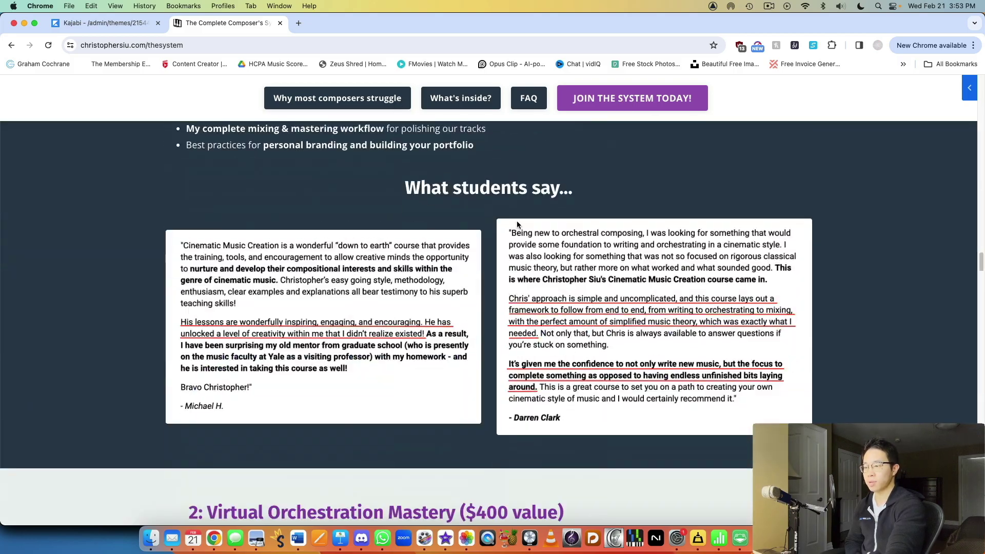
pyautogui.scroll(-10, 517, 225)
pyautogui.scroll(-10, 517, 225)
pyautogui.scroll(-10, 517, 224)
pyautogui.scroll(-10, 517, 224)
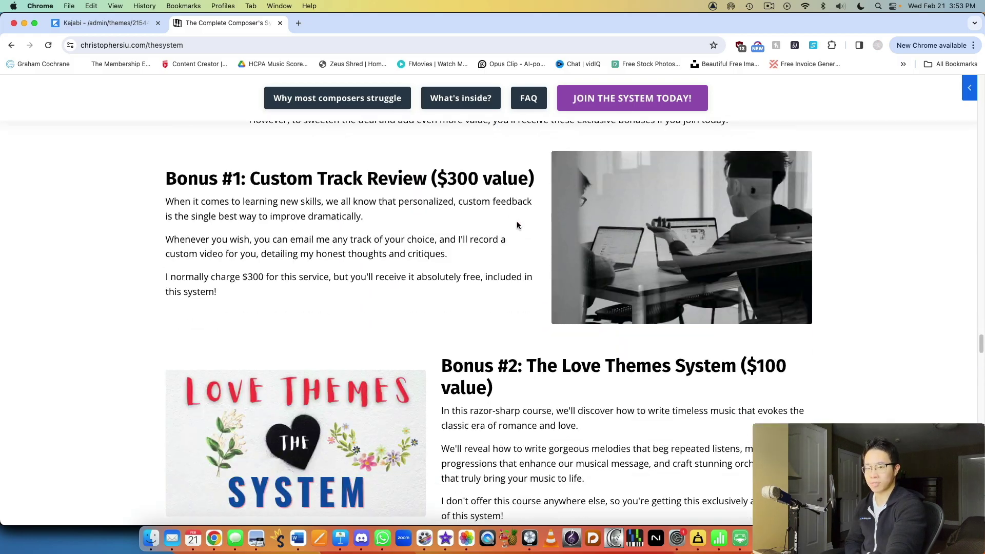
pyautogui.scroll(-10, 518, 224)
pyautogui.scroll(-5, 518, 225)
pyautogui.click(633, 105)
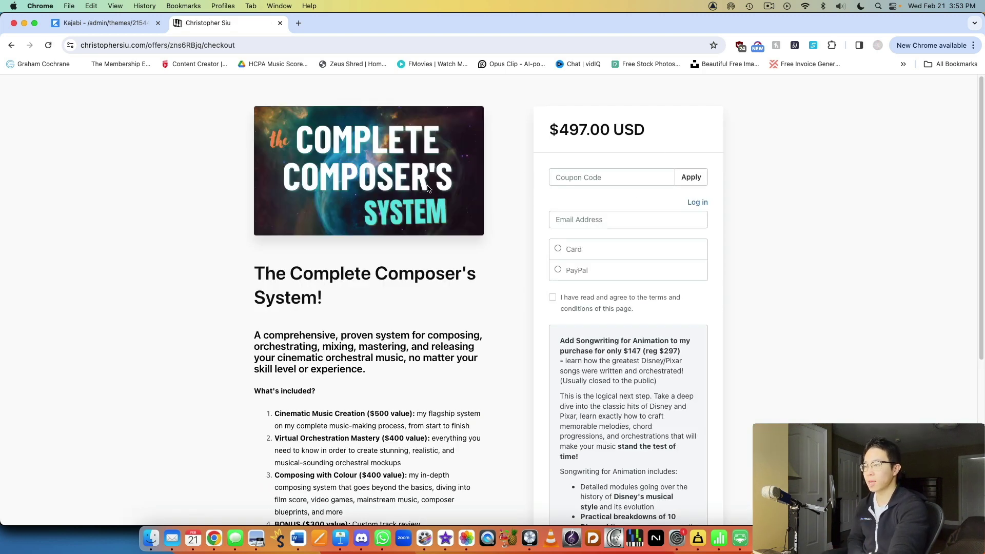
pyautogui.click(136, 23)
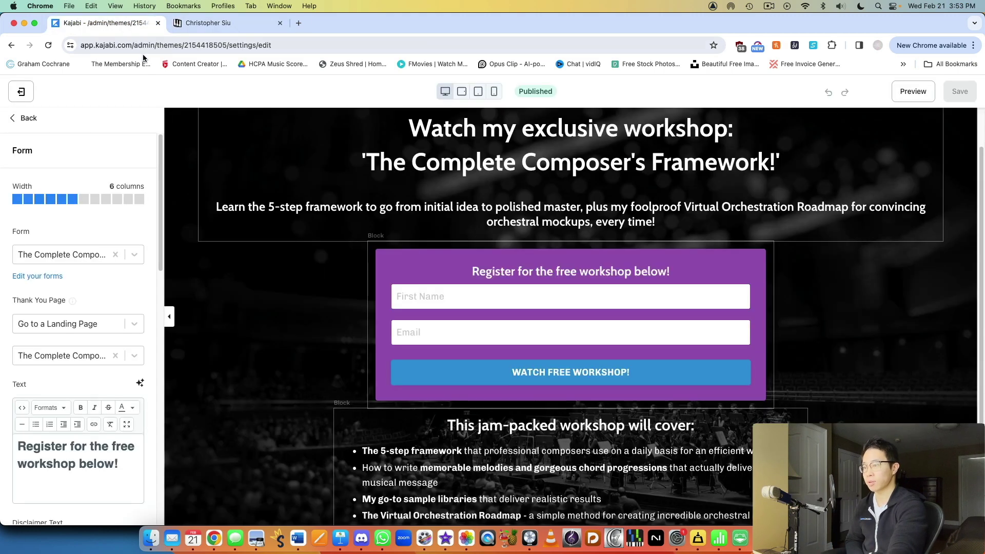
pyautogui.scroll(2, 962, 307)
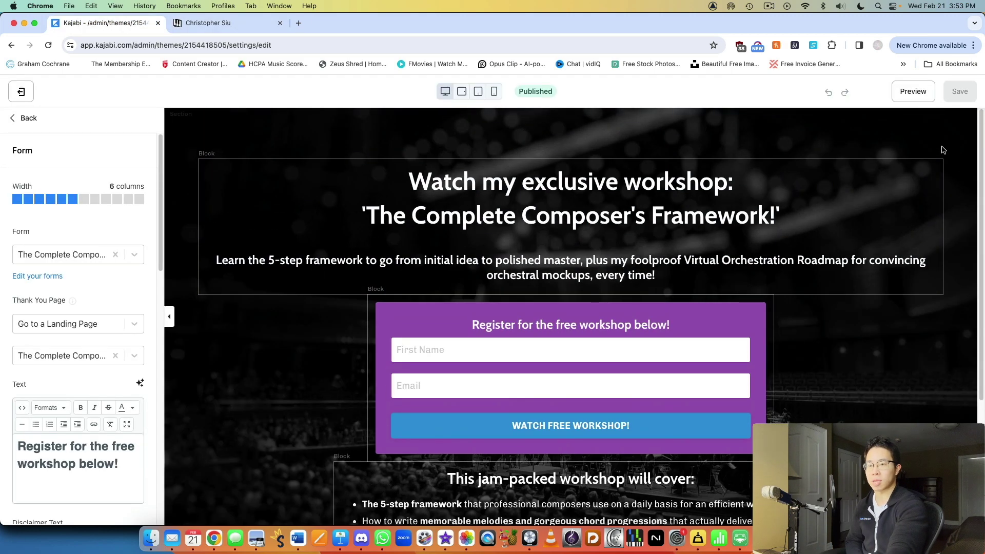
pyautogui.scroll(-3, 477, 231)
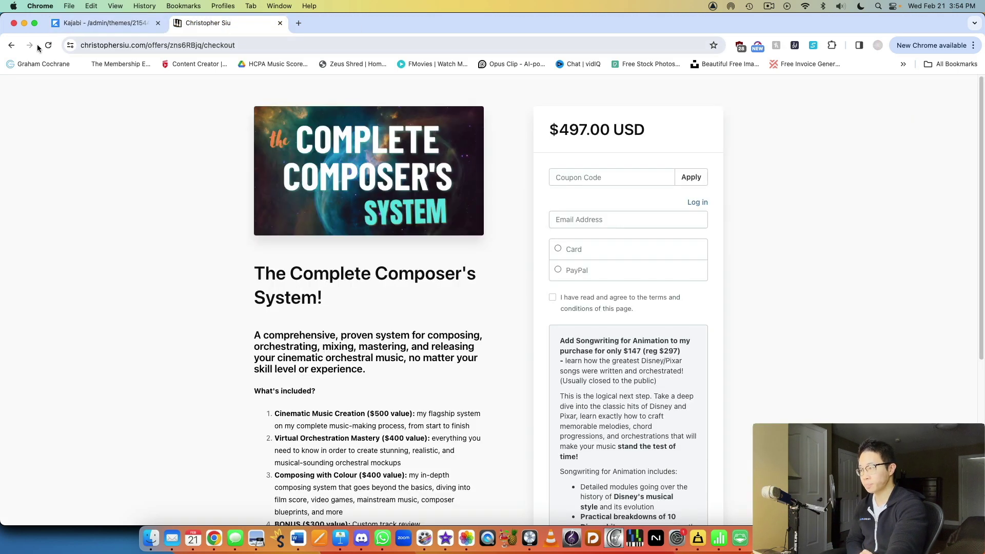
# Step: Go back from checkout to the workshop page and follow 'Ready for the next step?' to the sales page
pyautogui.click(208, 23)
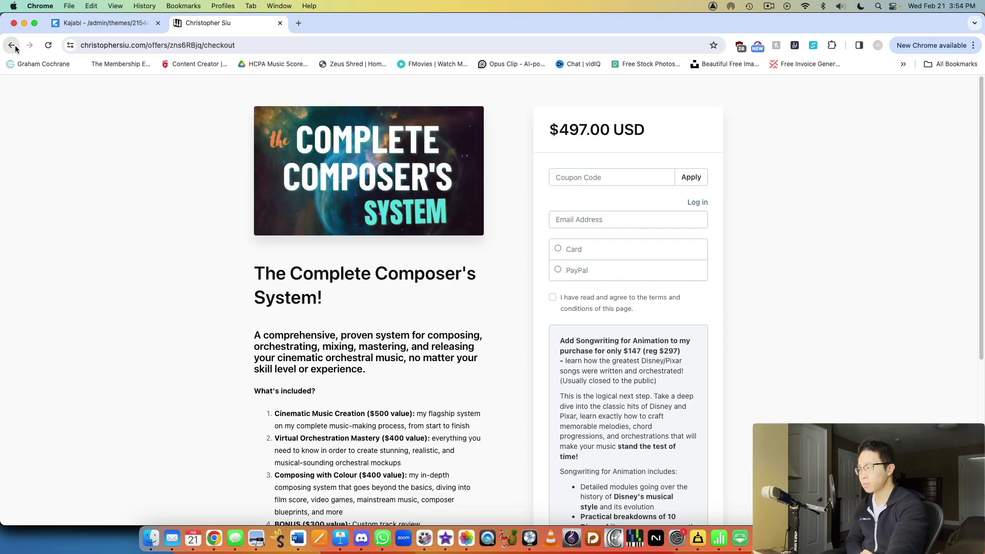
pyautogui.click(16, 47)
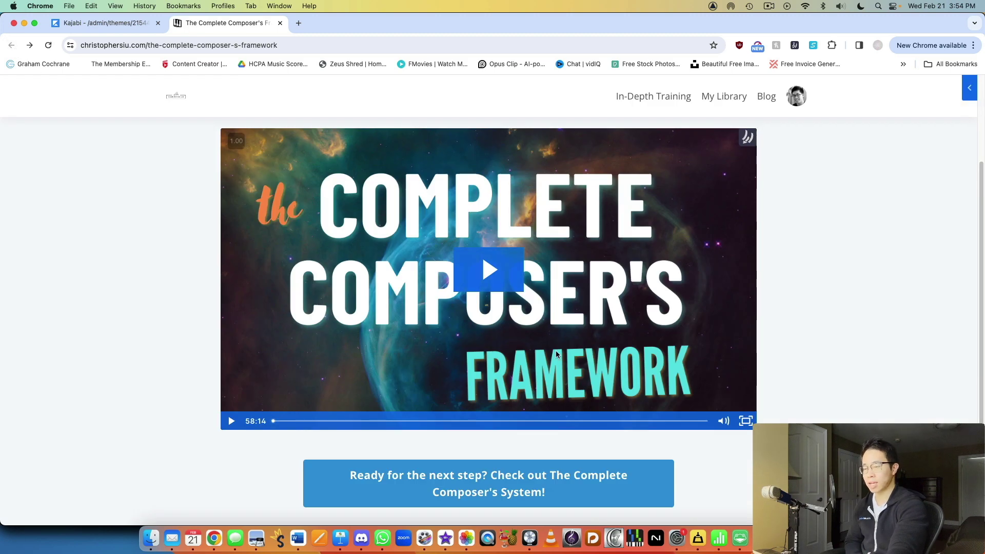
pyautogui.scroll(2, 555, 347)
pyautogui.scroll(-2, 587, 314)
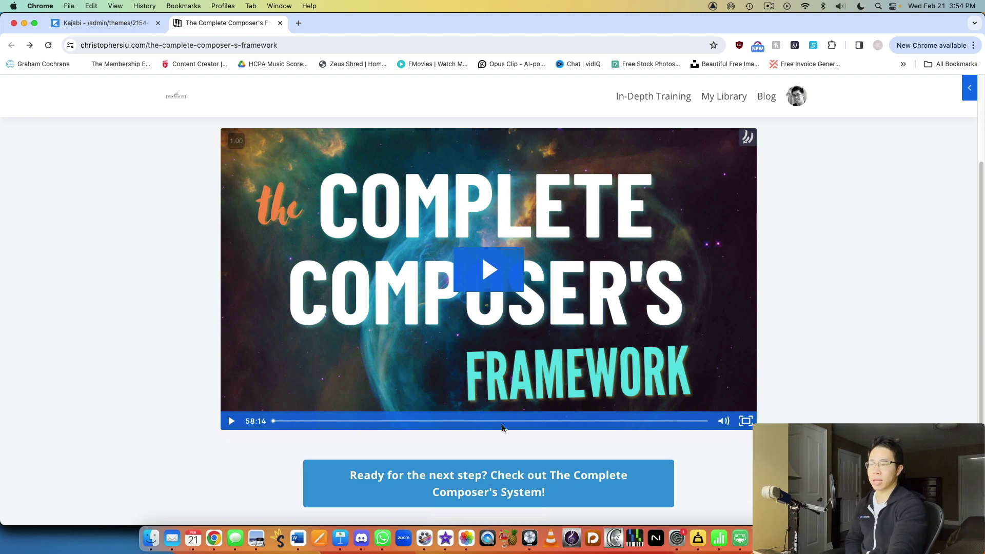
pyautogui.click(505, 482)
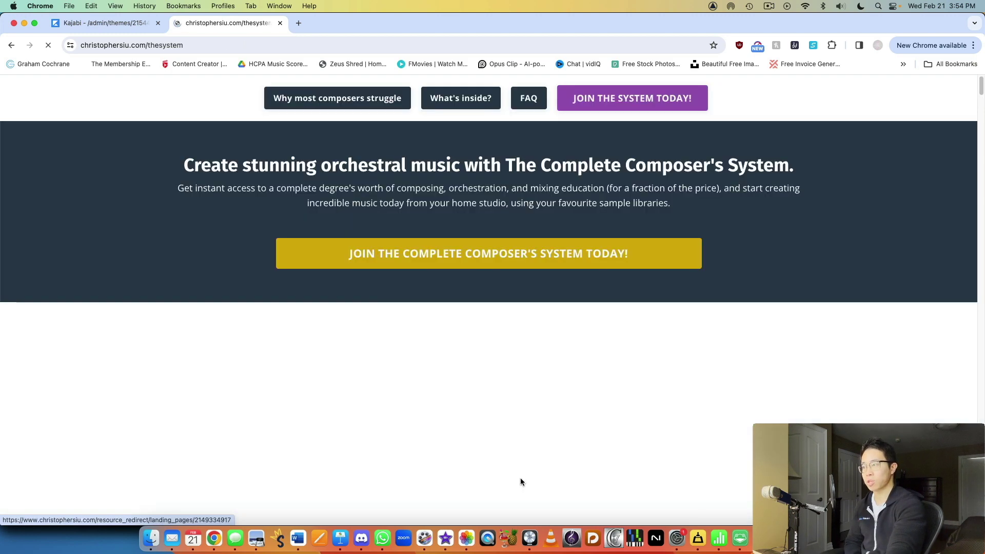